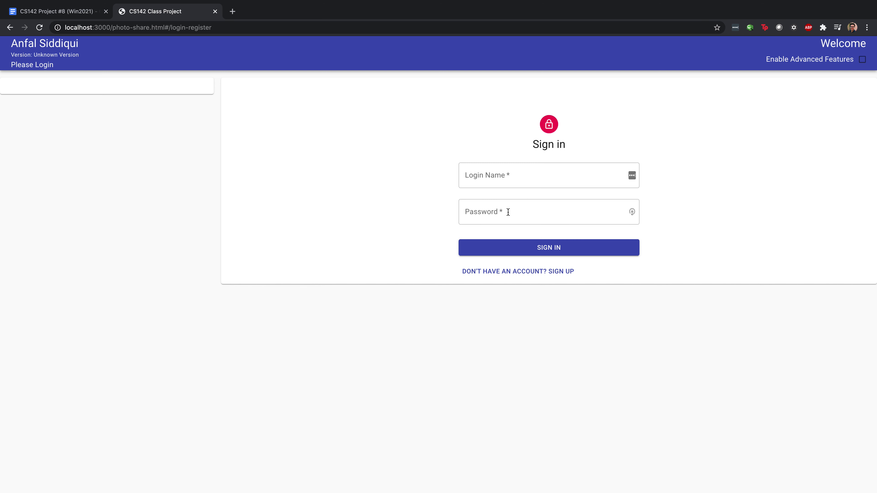
Sign in with the demo account's login name and password to reach its profile page
{"action": "left_click", "coordinate": [503, 178]}
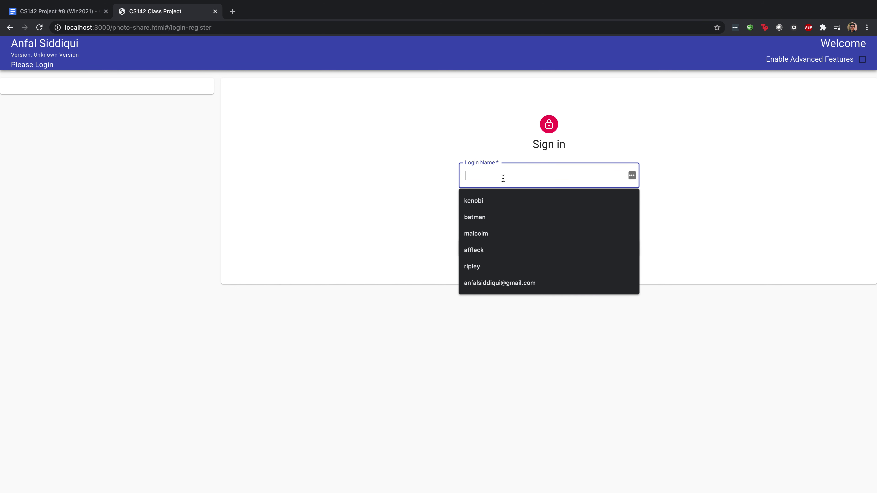
{"action": "type", "text": "kenobi"}
{"action": "key", "text": "Tab"}
{"action": "type", "text": "w"}
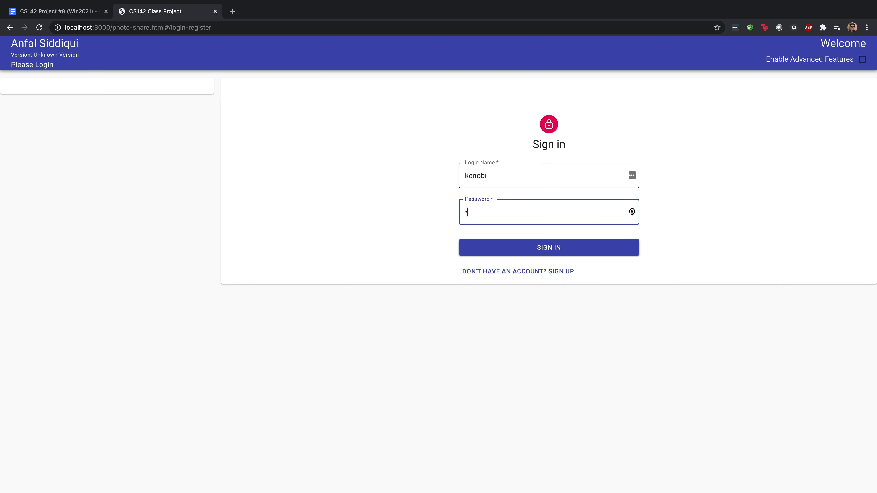
{"action": "type", "text": "eak"}
{"action": "key", "text": "Return"}
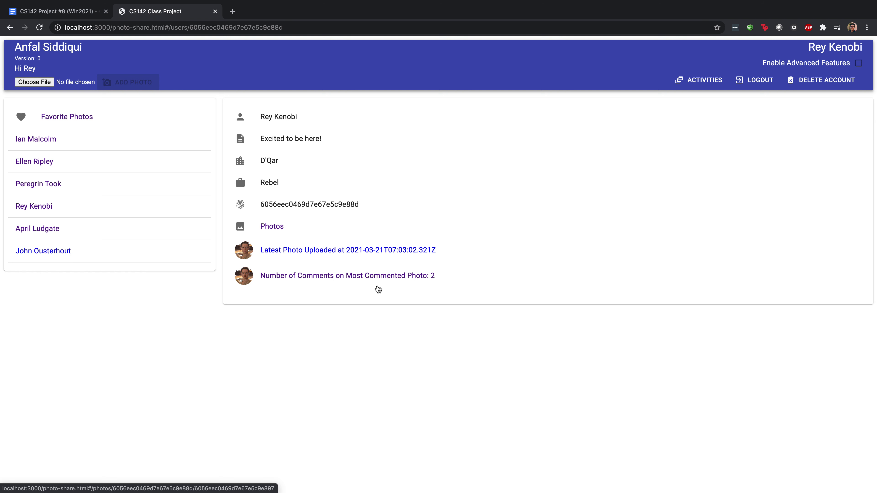
{"action": "left_click", "coordinate": [288, 252]}
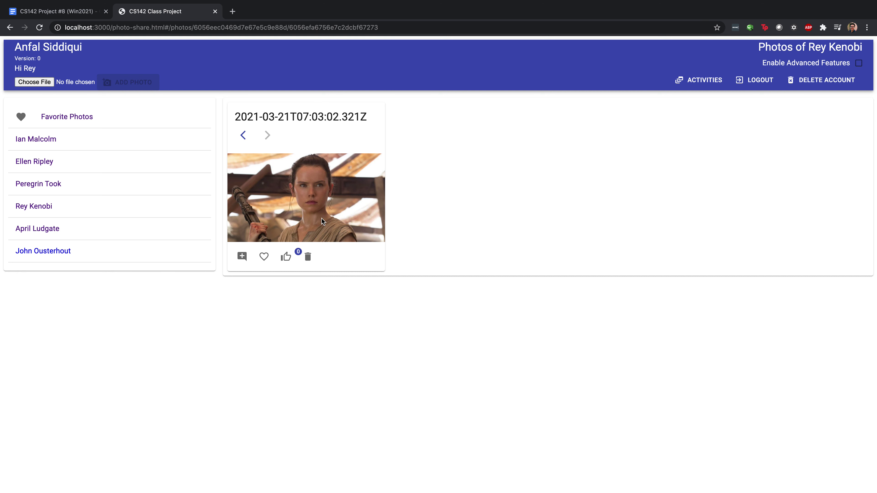
{"action": "left_click", "coordinate": [10, 28]}
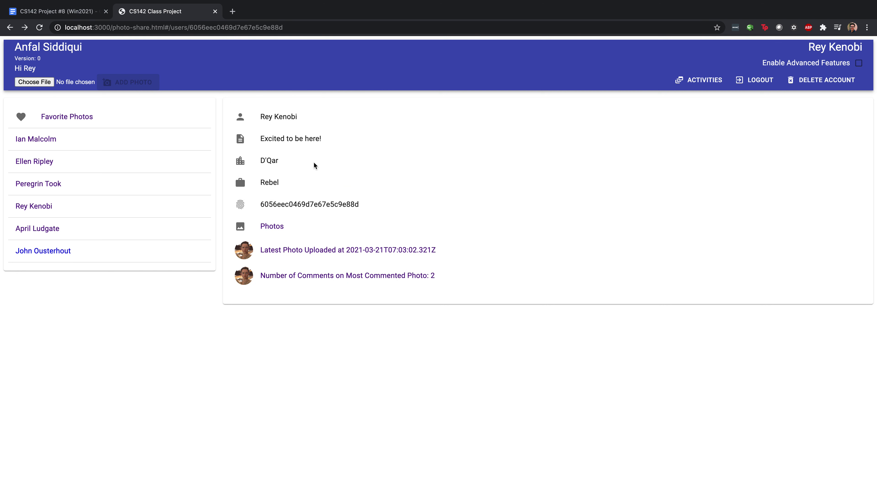
Choose kenobi4.jpg in the file picker and upload it with ADD PHOTO
{"action": "left_click", "coordinate": [39, 85]}
{"action": "left_click", "coordinate": [349, 40]}
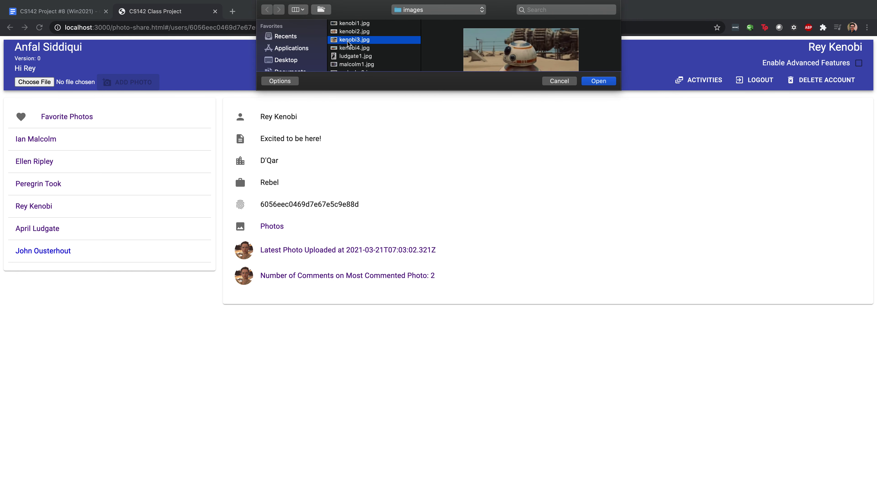
{"action": "left_click", "coordinate": [362, 49]}
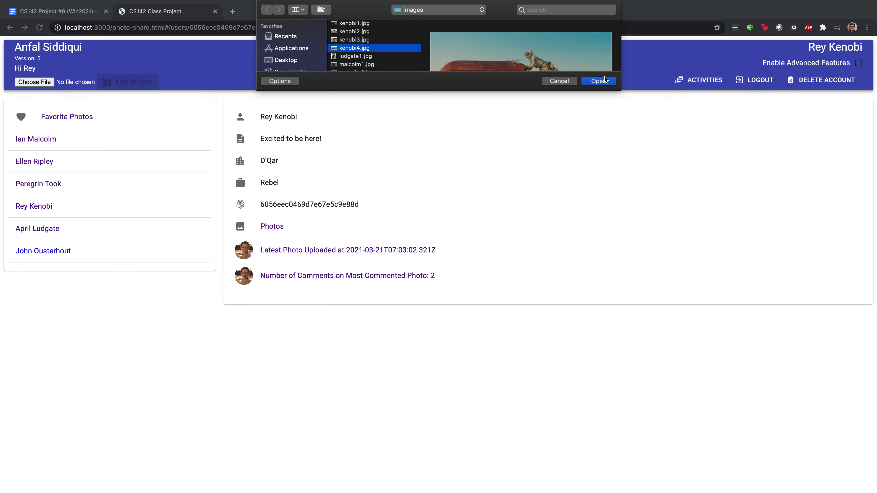
{"action": "left_click", "coordinate": [599, 81]}
{"action": "left_click", "coordinate": [129, 84]}
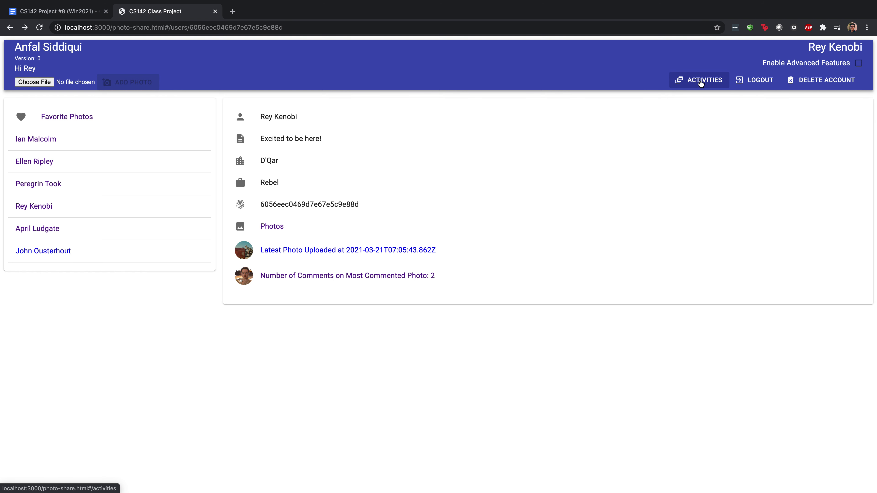
Open the activity feed, upload kenobi2.jpg, and refresh so the 07:06:14 upload leads
{"action": "left_click", "coordinate": [702, 83]}
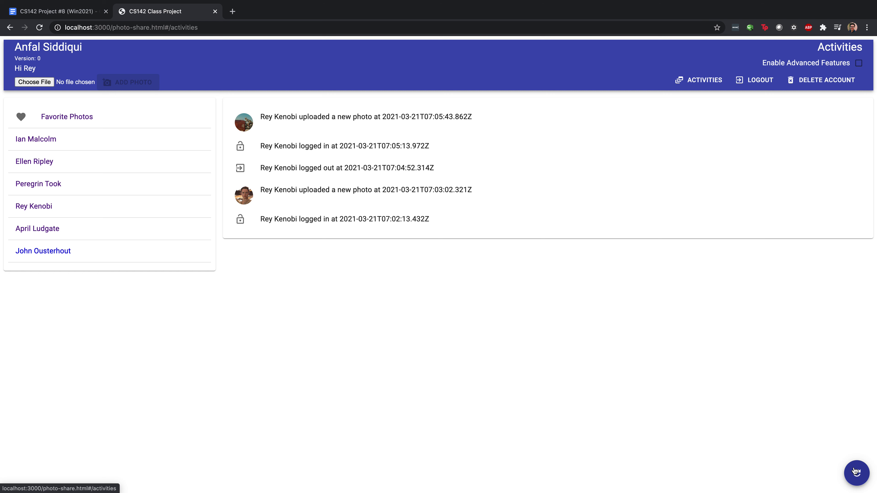
{"action": "left_click", "coordinate": [42, 83]}
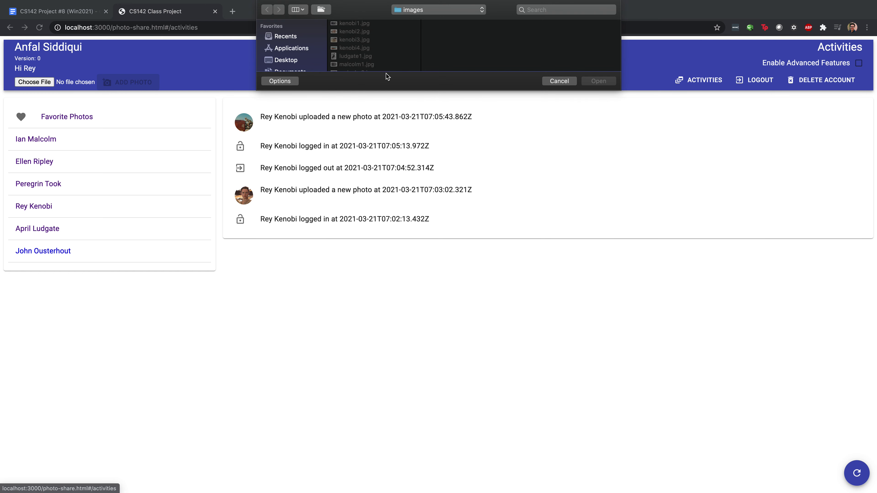
{"action": "left_click", "coordinate": [598, 82]}
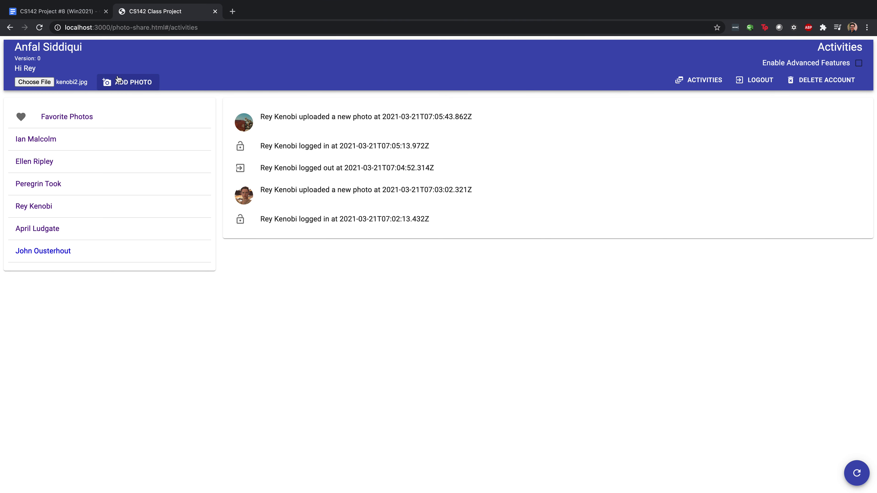
{"action": "left_click", "coordinate": [130, 82]}
{"action": "left_click", "coordinate": [858, 474]}
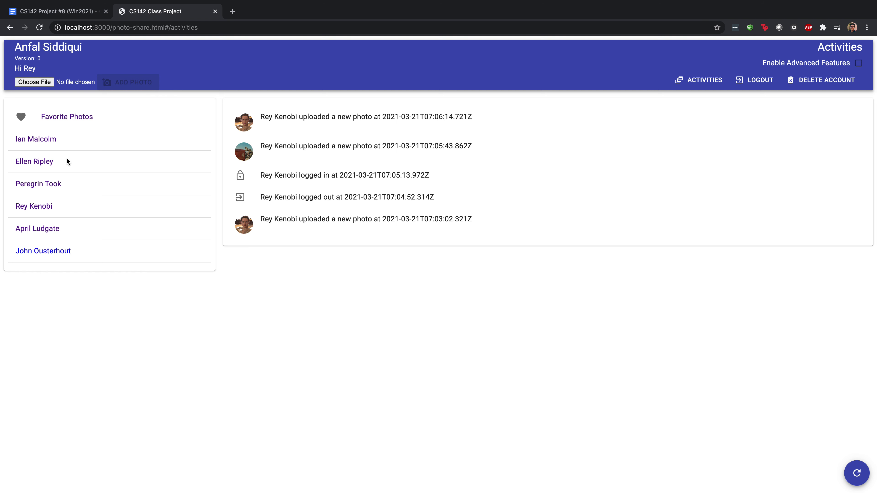
Mark the first photo of the first listed user as a favorite
{"action": "left_click", "coordinate": [41, 141]}
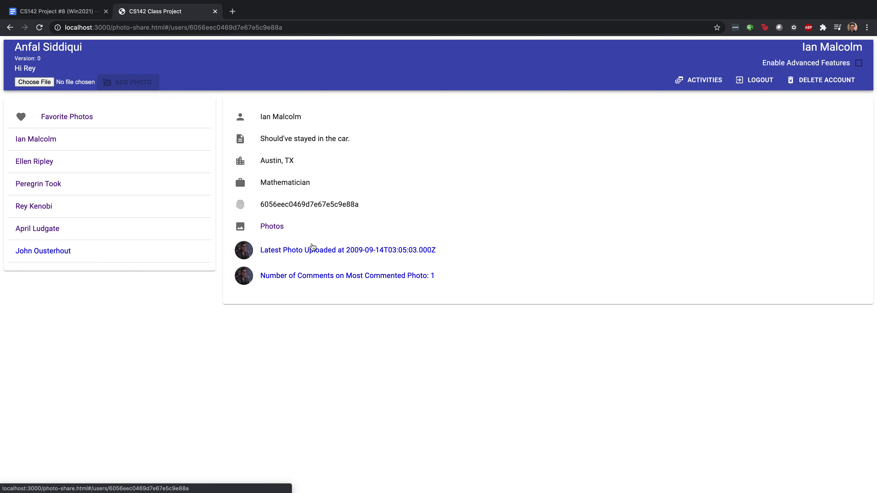
{"action": "left_click", "coordinate": [273, 228]}
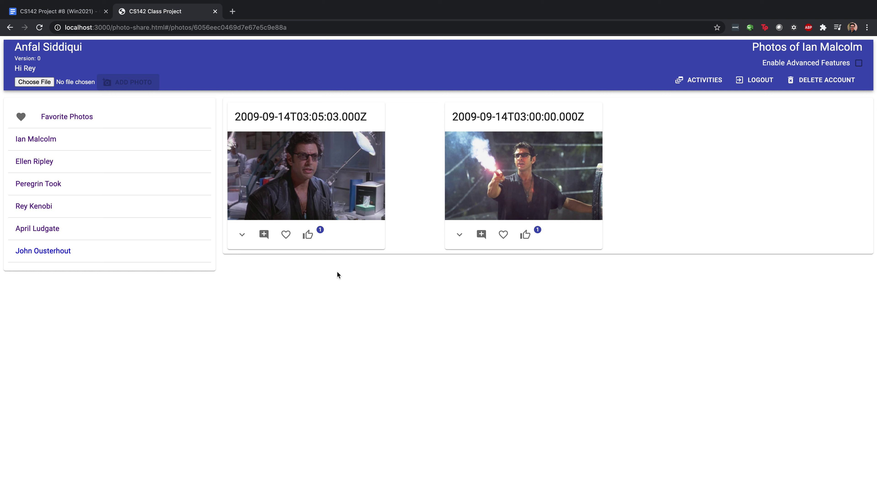
{"action": "left_click", "coordinate": [285, 237]}
View the first favorite full size, then remove it from the Favorites list
{"action": "left_click", "coordinate": [83, 122]}
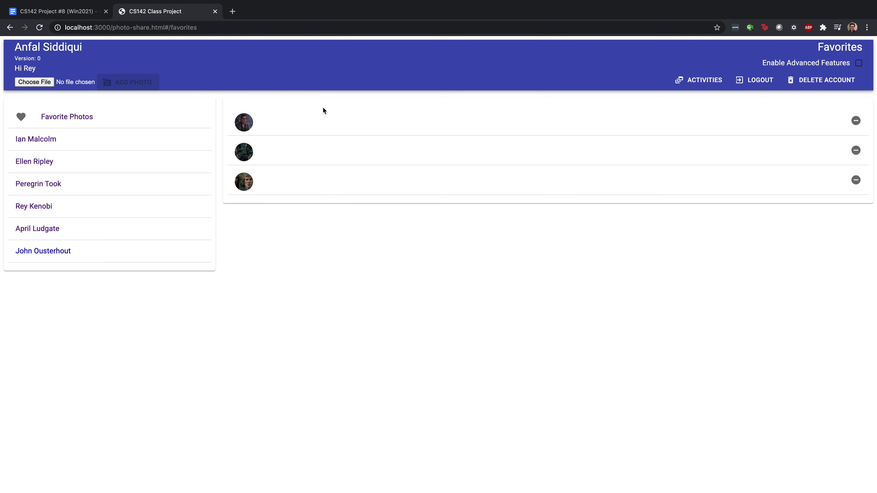
{"action": "left_click", "coordinate": [247, 125]}
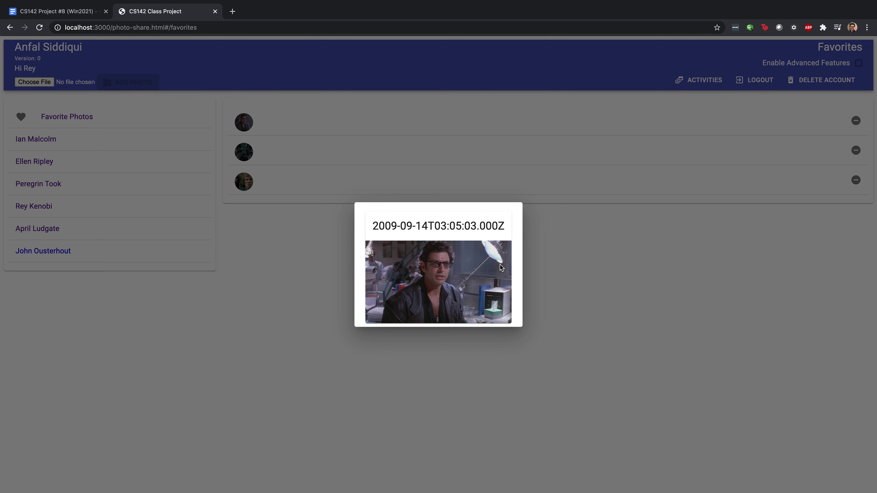
{"action": "left_click", "coordinate": [586, 262]}
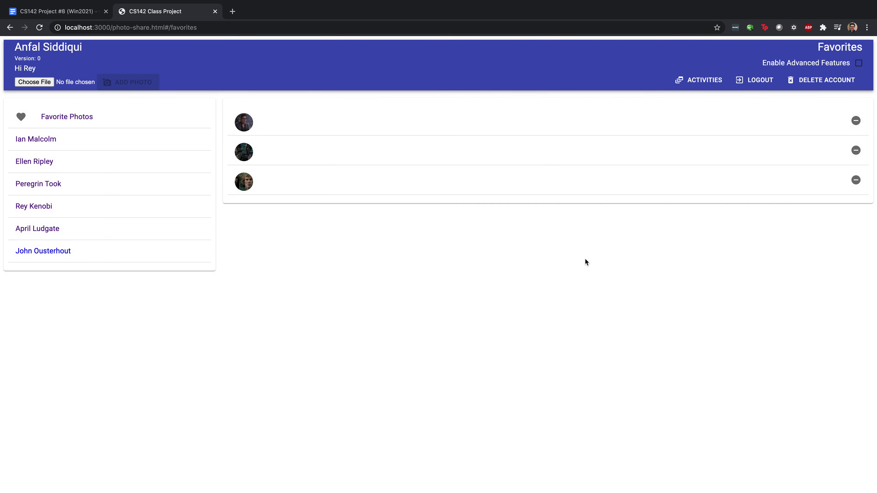
{"action": "left_click", "coordinate": [857, 121]}
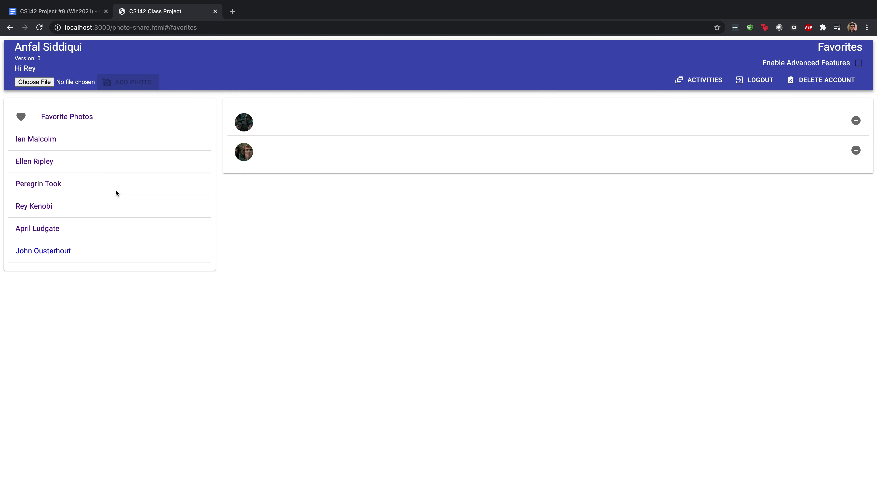
Open the signed-in user's photos and toggle the first photo's like off and back on
{"action": "left_click", "coordinate": [47, 210]}
{"action": "left_click", "coordinate": [275, 227]}
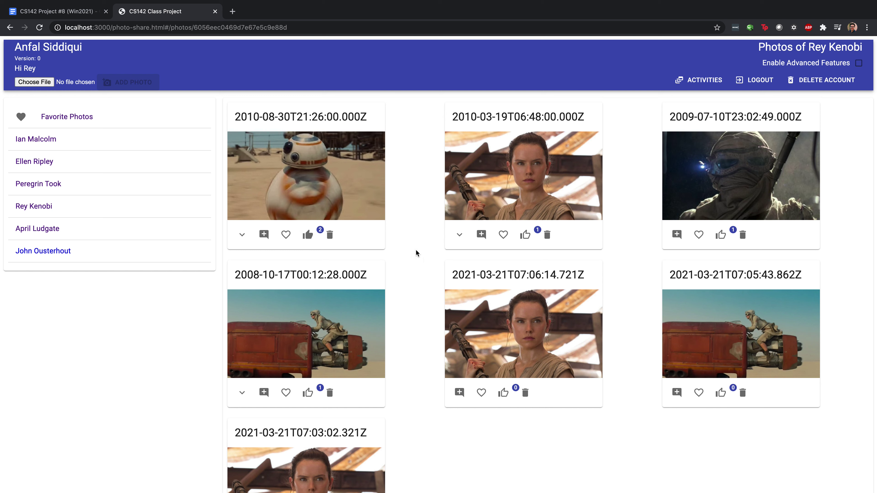
{"action": "left_click", "coordinate": [309, 236]}
{"action": "left_click", "coordinate": [311, 237]}
{"action": "scroll", "coordinate": [425, 256], "scroll_direction": "down", "scroll_amount": 1}
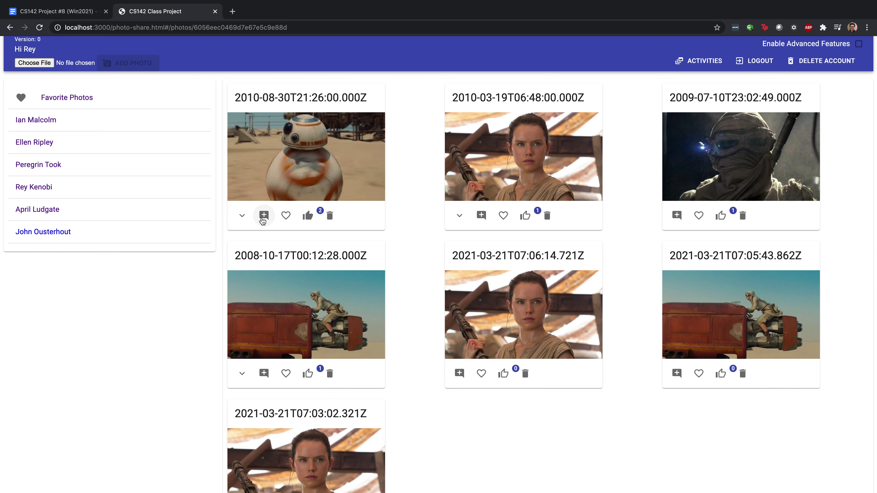
Post the comment 'i love you bb8' on the 2010-08-30 droid photo
{"action": "left_click", "coordinate": [263, 217]}
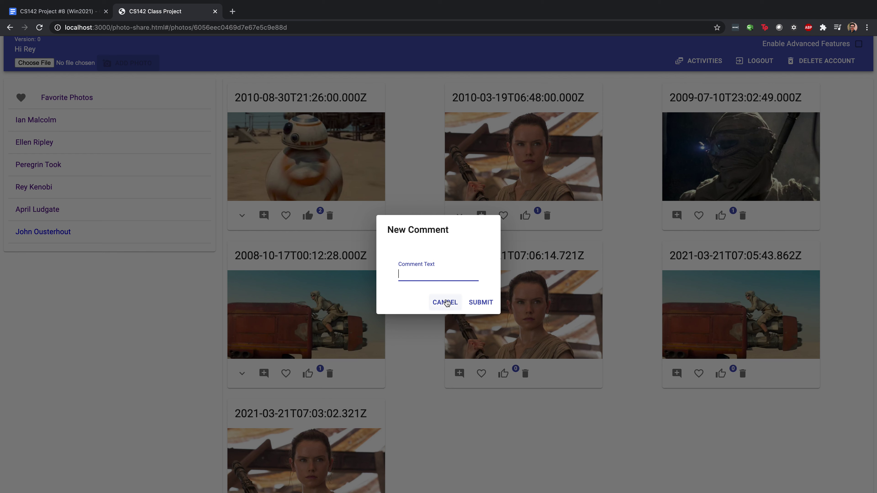
{"action": "type", "text": "i love you bb8"}
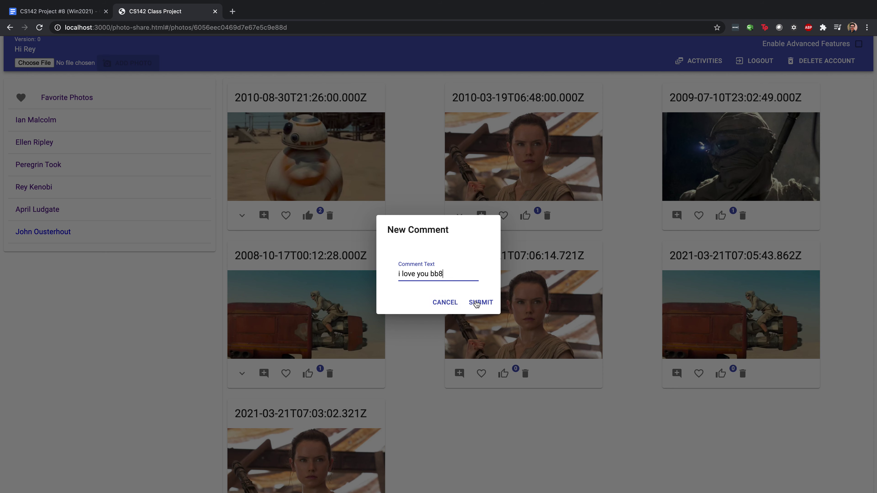
{"action": "left_click", "coordinate": [480, 303]}
Expand the droid photo's comments and delete the 'i love you bb8' comment
{"action": "left_click", "coordinate": [243, 216]}
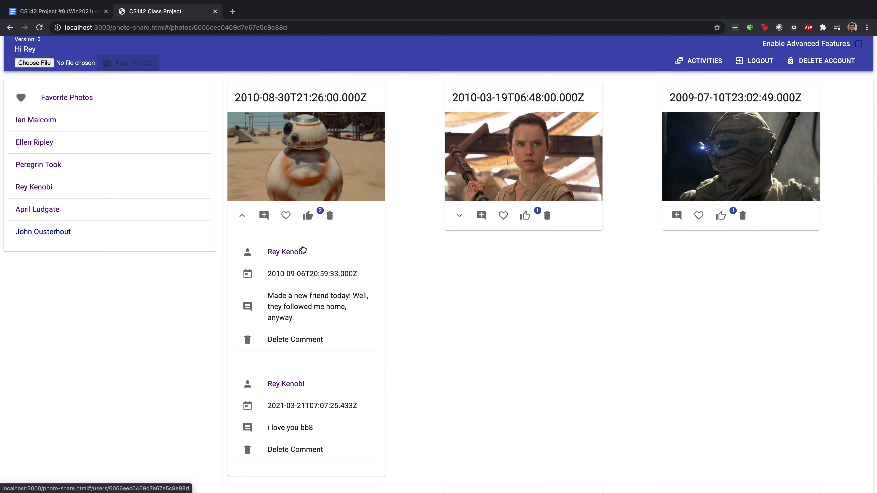
{"action": "scroll", "coordinate": [302, 248], "scroll_direction": "down", "scroll_amount": 2}
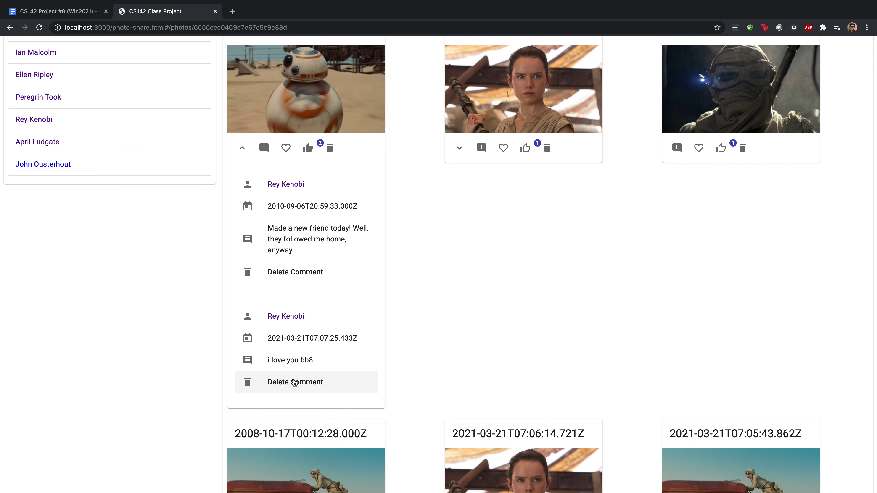
{"action": "left_click", "coordinate": [295, 381]}
{"action": "scroll", "coordinate": [401, 268], "scroll_direction": "up", "scroll_amount": 3}
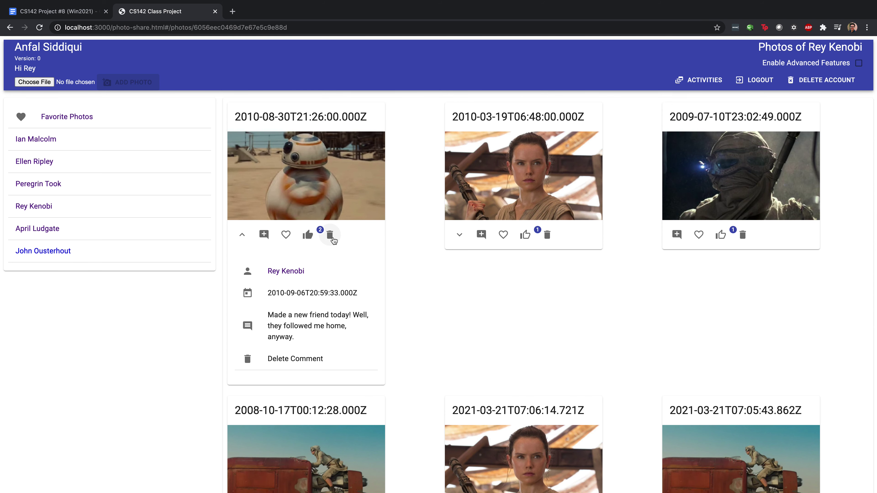
Delete the droid photo, then delete the account and confirm with DELETE
{"action": "left_click", "coordinate": [329, 236]}
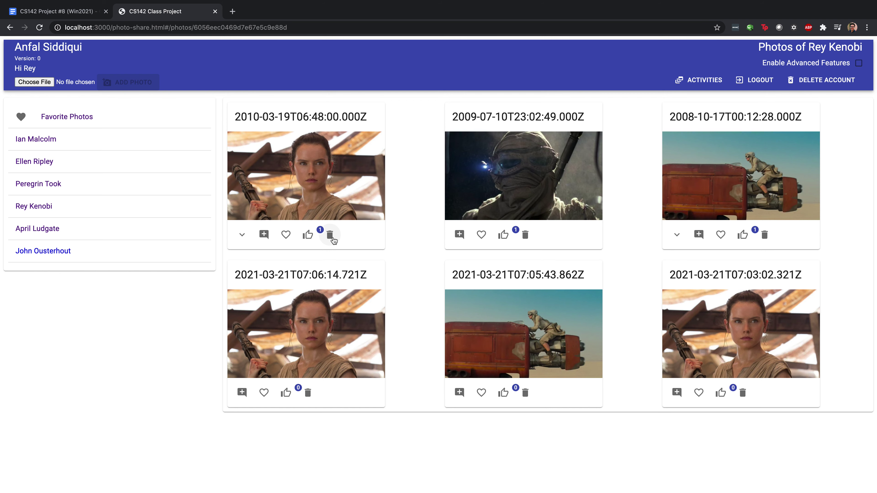
{"action": "left_click", "coordinate": [833, 83]}
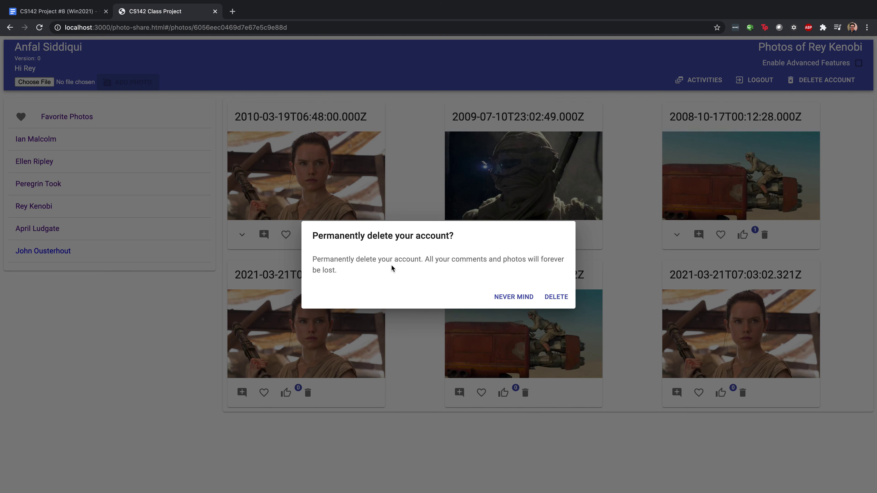
{"action": "left_click", "coordinate": [556, 297]}
{"action": "left_click", "coordinate": [484, 179]}
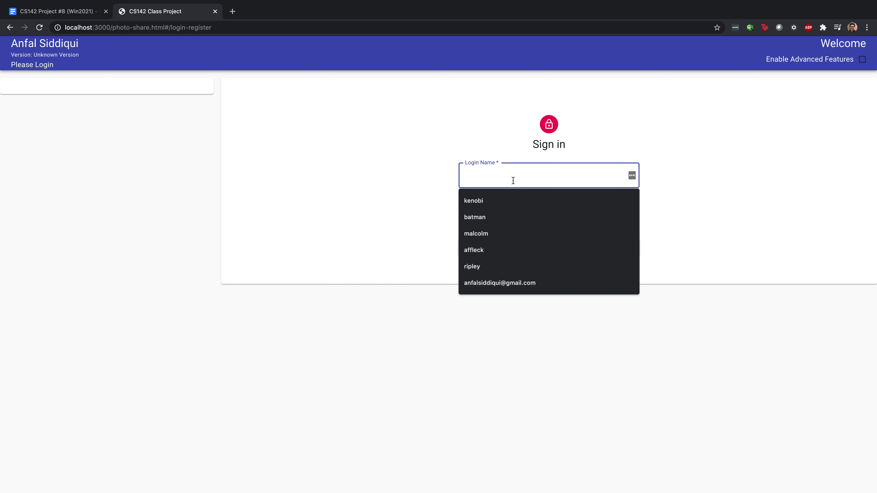
Sign in with another user's login name and password and open the Activities feed
{"action": "type", "text": "ripley"}
{"action": "key", "text": "Tab"}
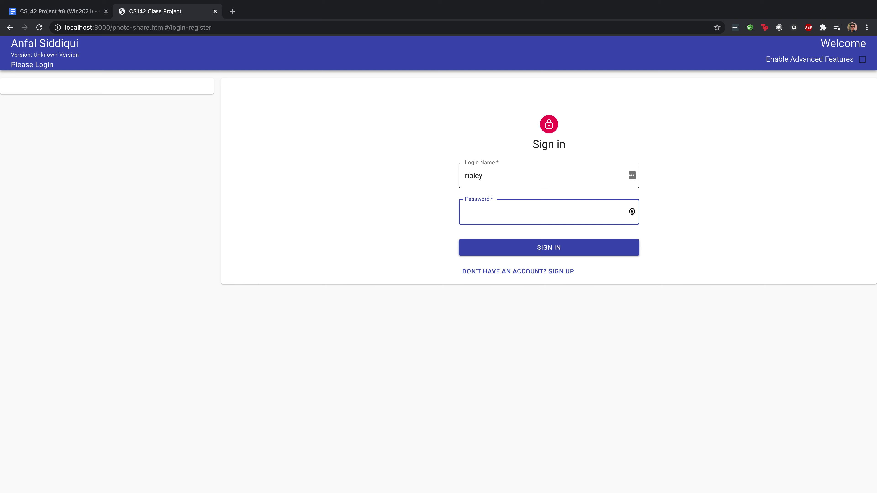
{"action": "type", "text": "weak"}
{"action": "key", "text": "Return"}
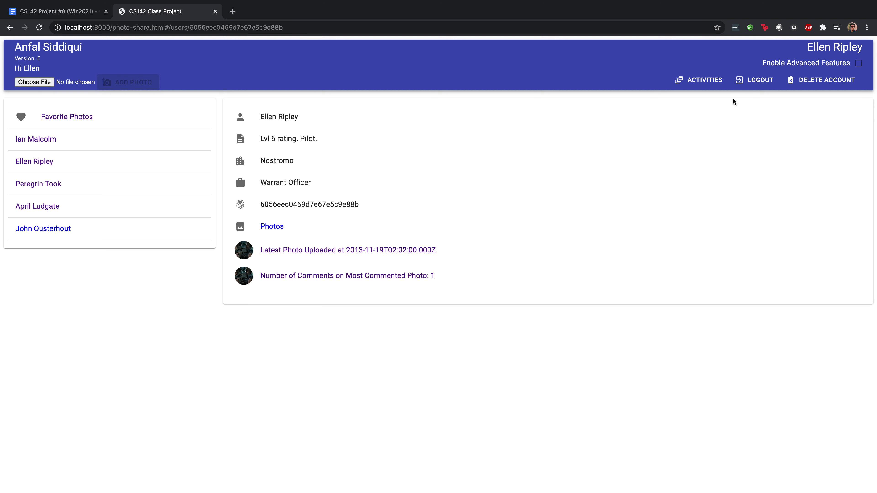
{"action": "left_click", "coordinate": [706, 81]}
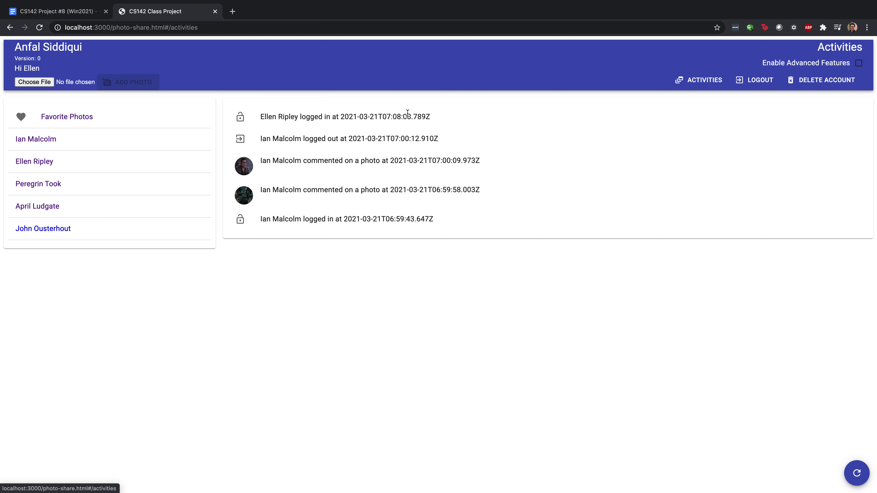
{"action": "mouse_move", "coordinate": [667, 4]}
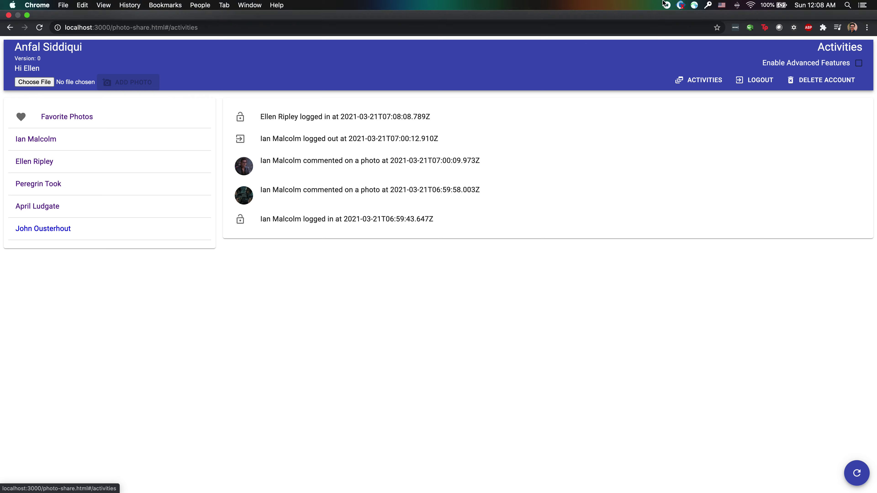